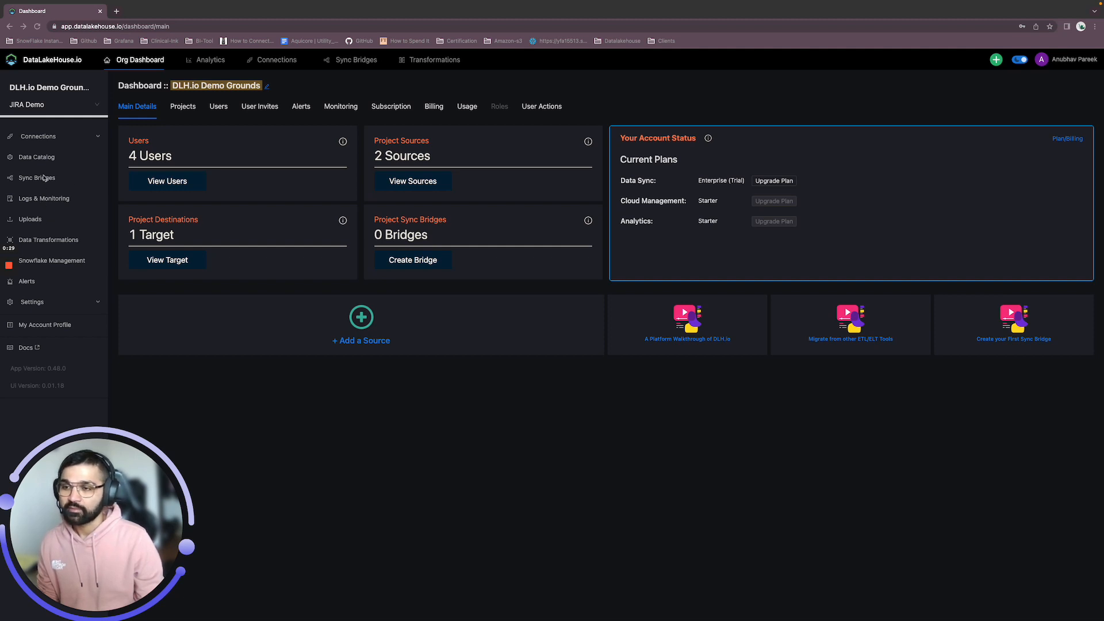
Open the project's source connections, browse the available source vendors and search them for JIRA
click(48, 138)
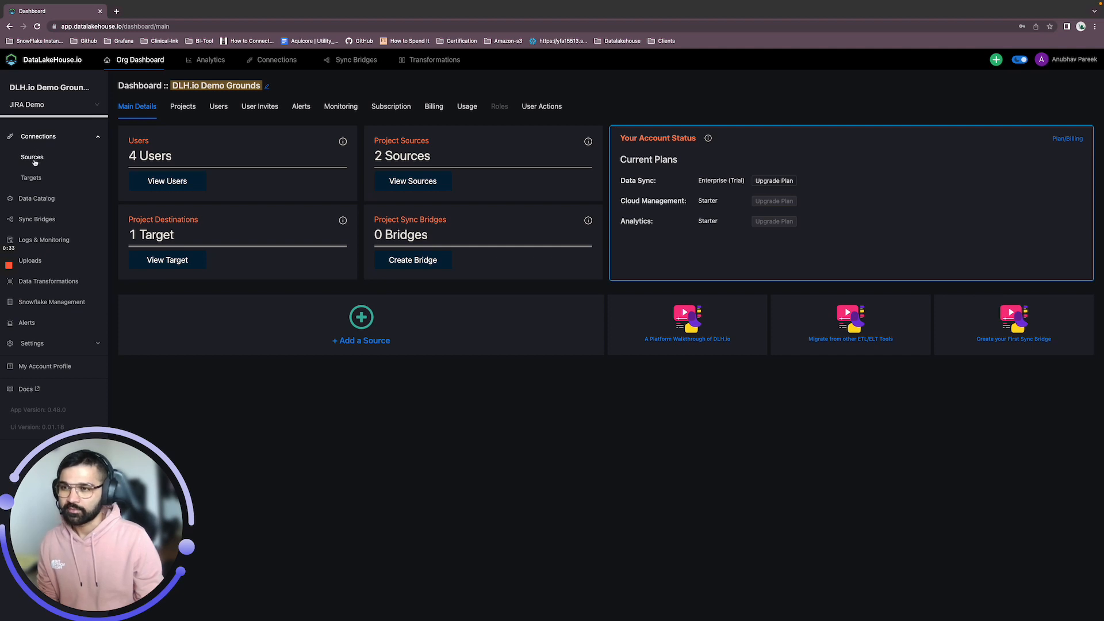
click(34, 160)
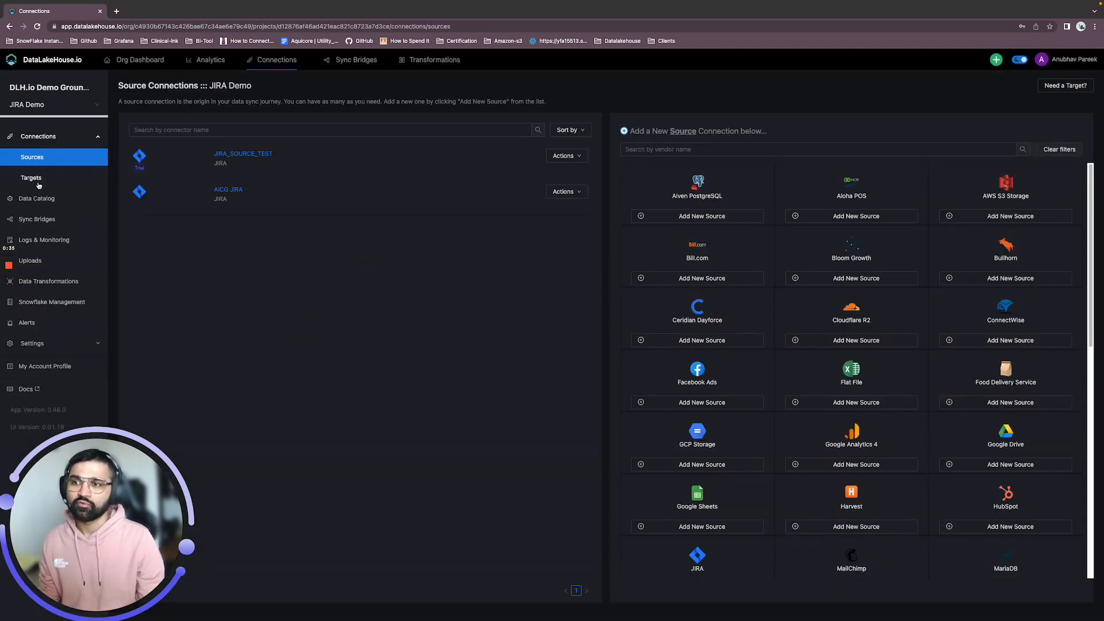
scroll(791, 320, down, 4)
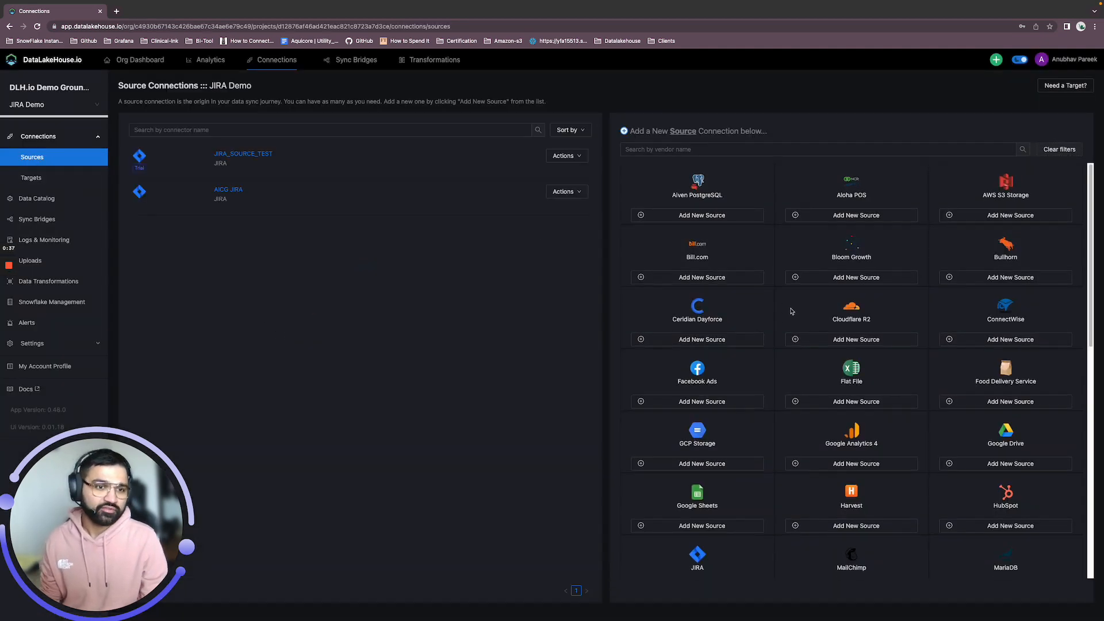
scroll(818, 298, down, 4)
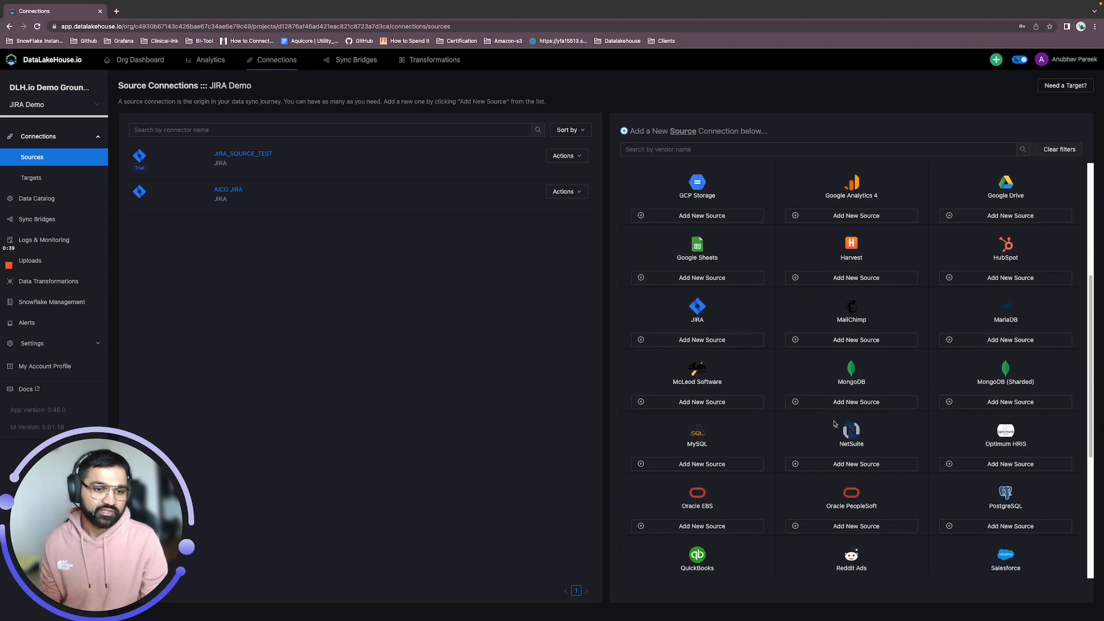
scroll(847, 397, up, 10)
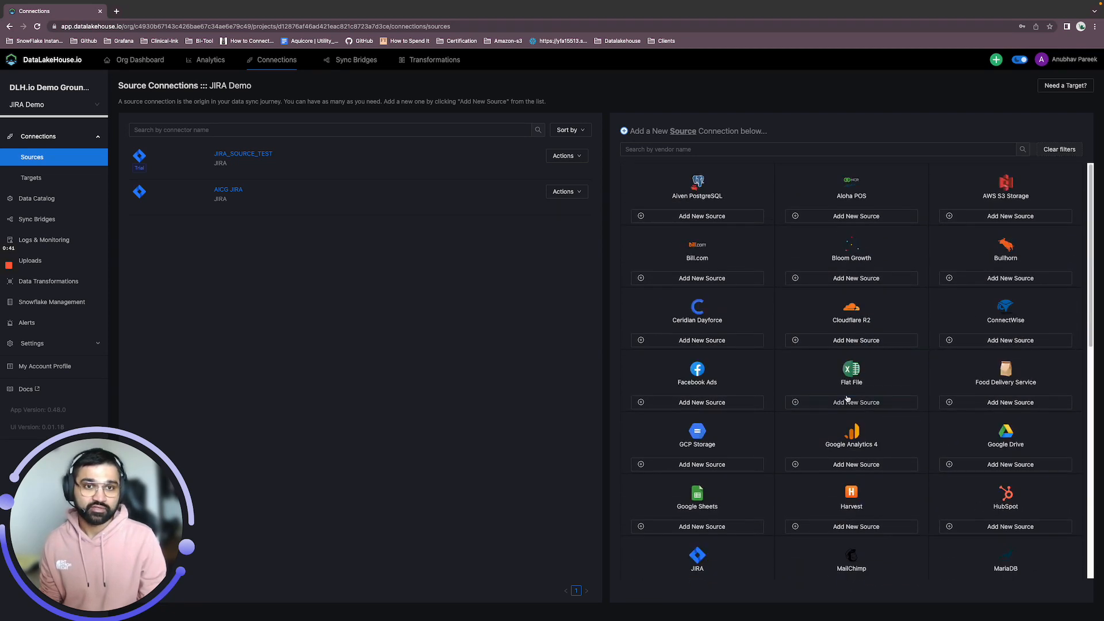
click(665, 151)
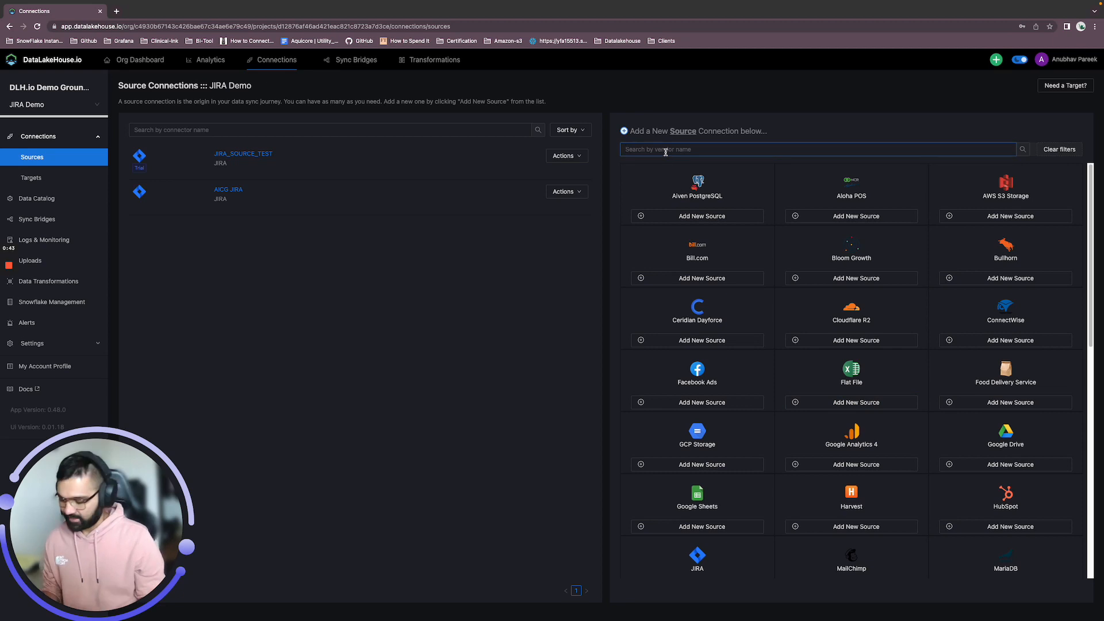
text(JIRA)
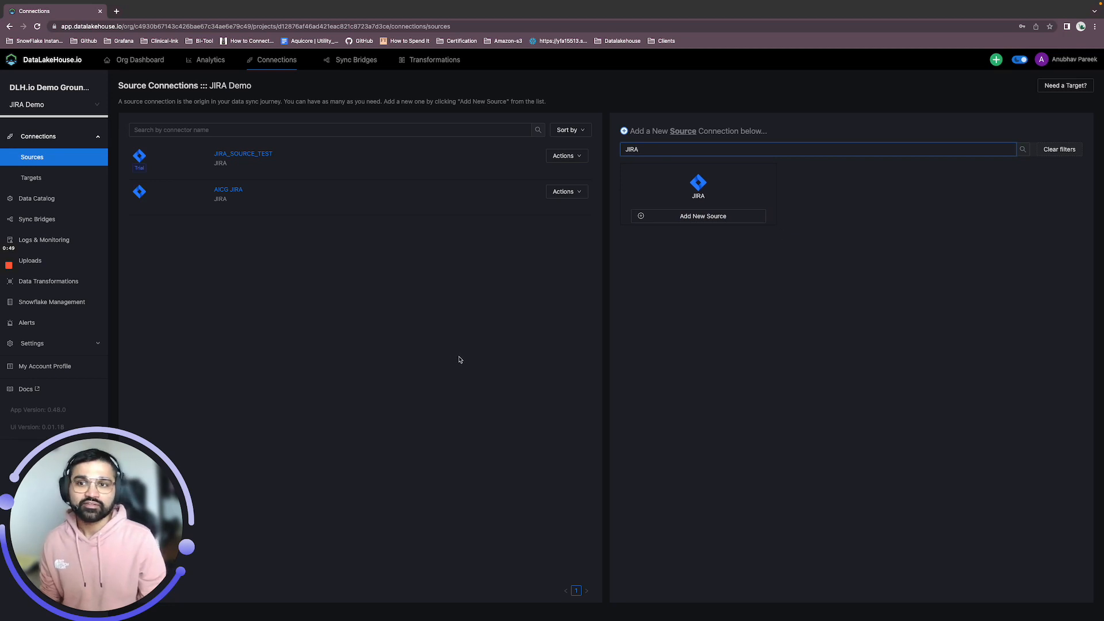
Re-authorize the JIRA_SOURCE_TEST connection for the aicg.atlassian.net site and accept the requested Atlassian account access
click(258, 155)
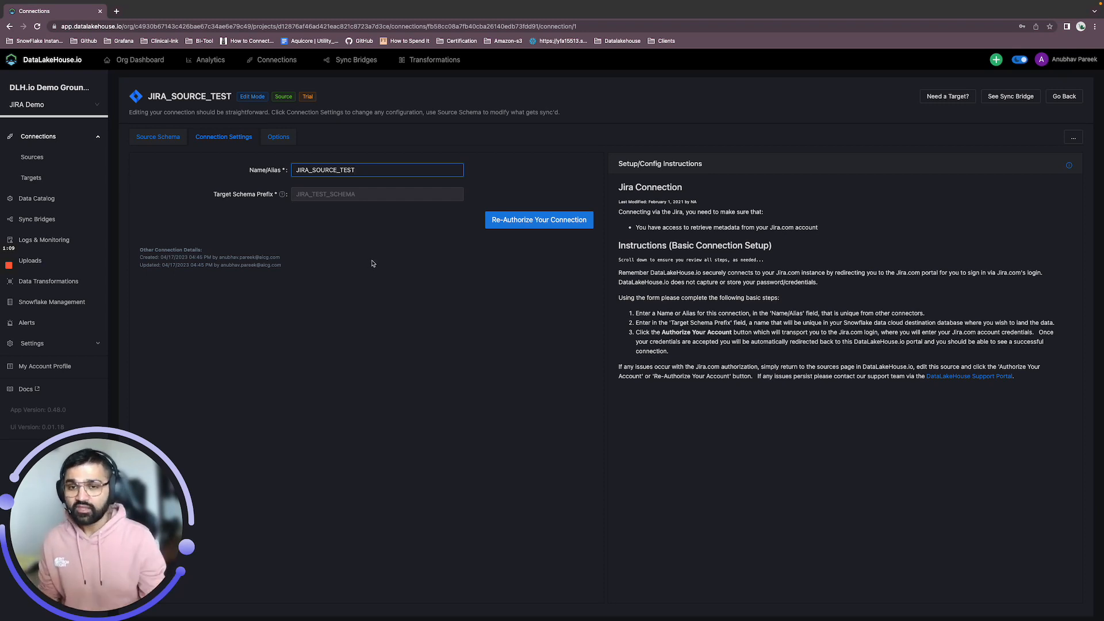
click(528, 222)
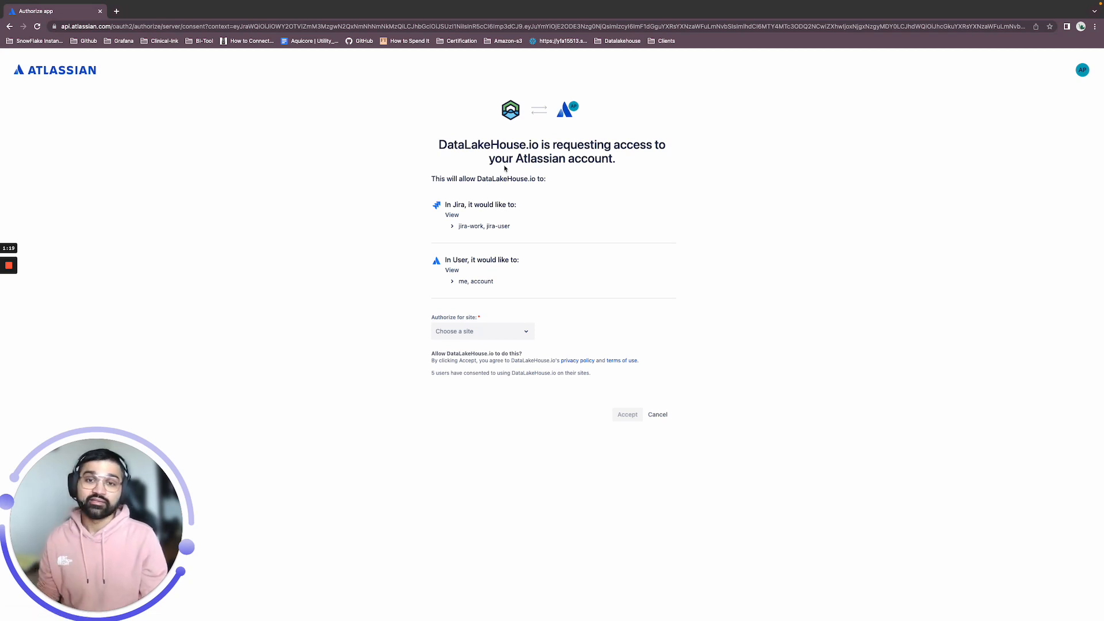
click(482, 338)
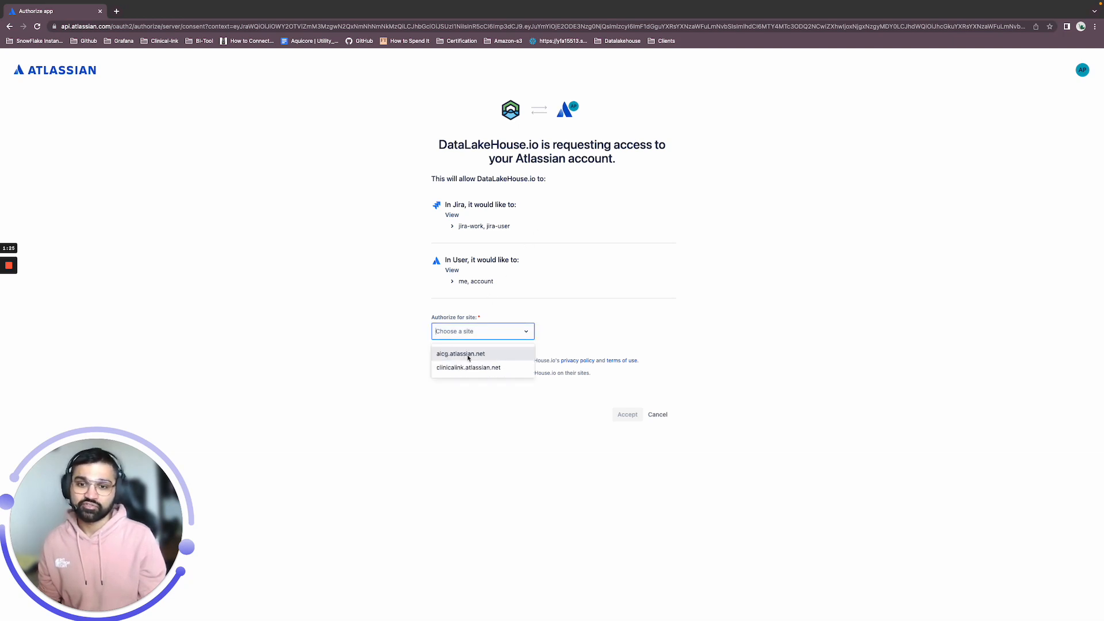
click(468, 355)
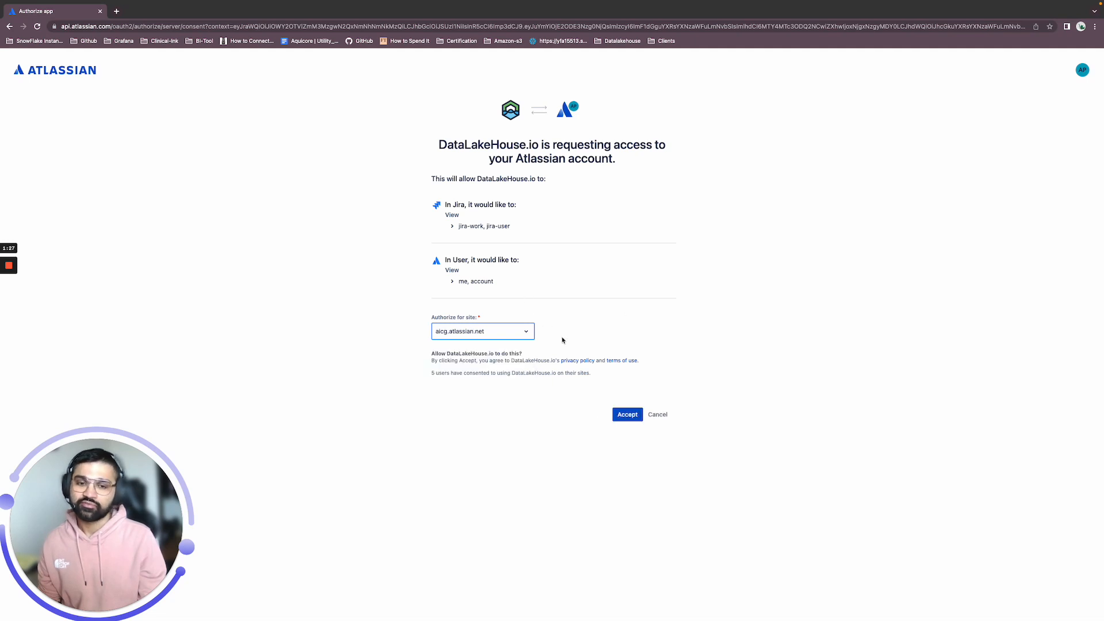
click(626, 413)
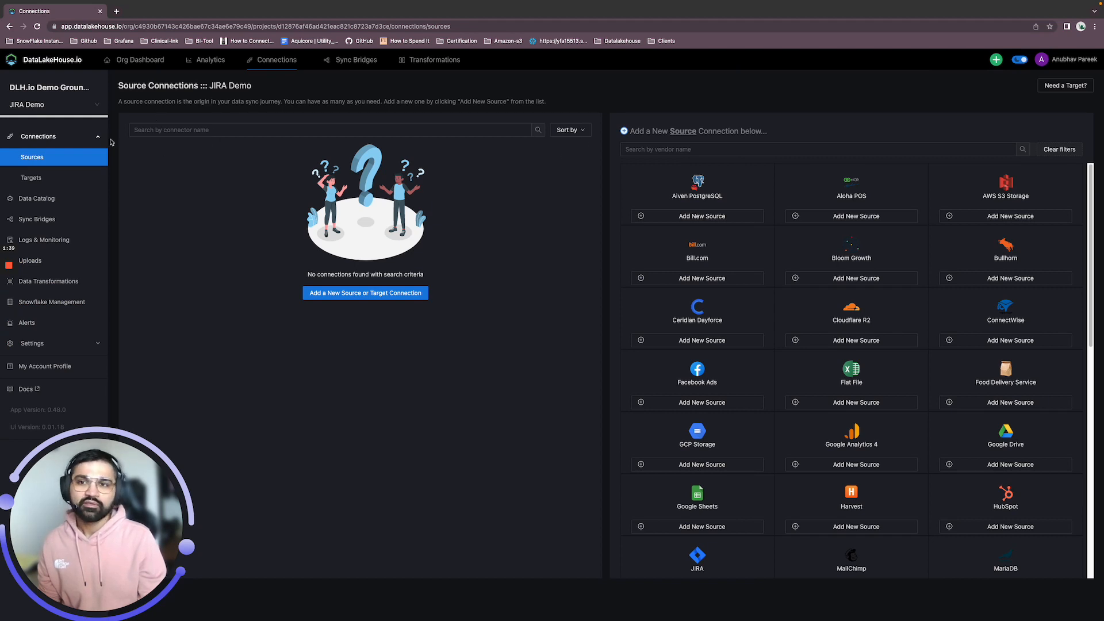
Open the Snowflake_Target connection, review its database, warehouse, user and role fields, and save and test it
click(41, 181)
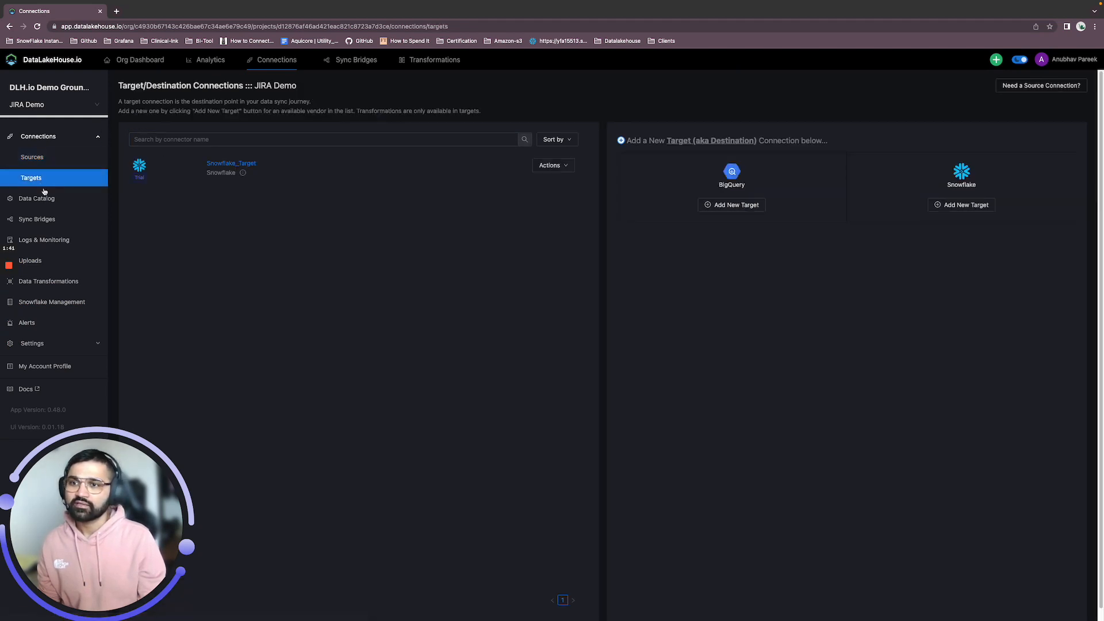
click(36, 157)
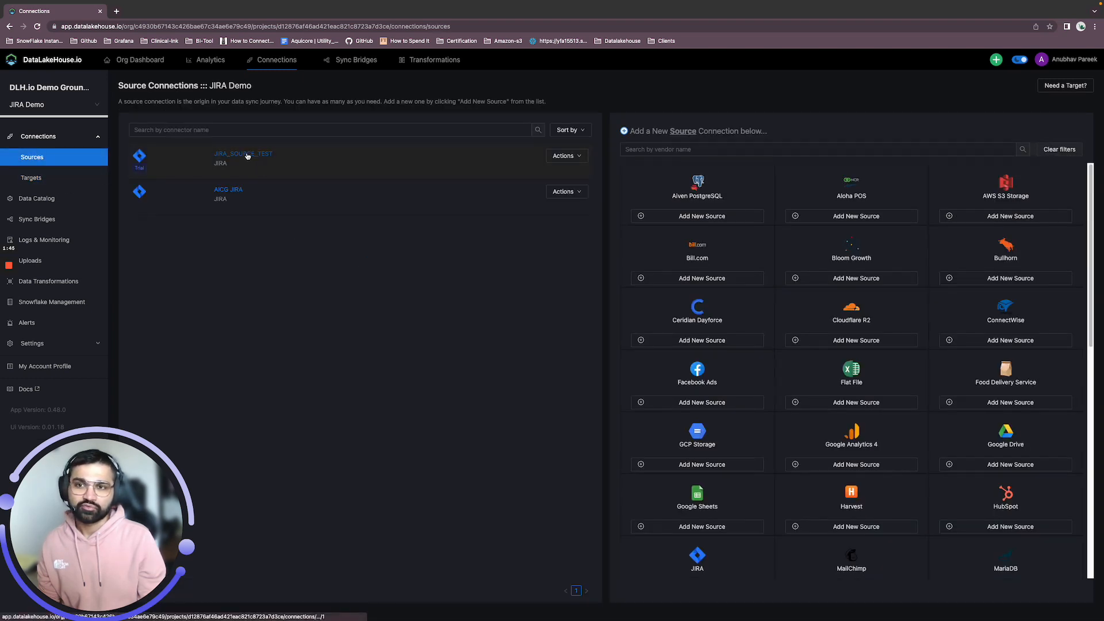
click(32, 177)
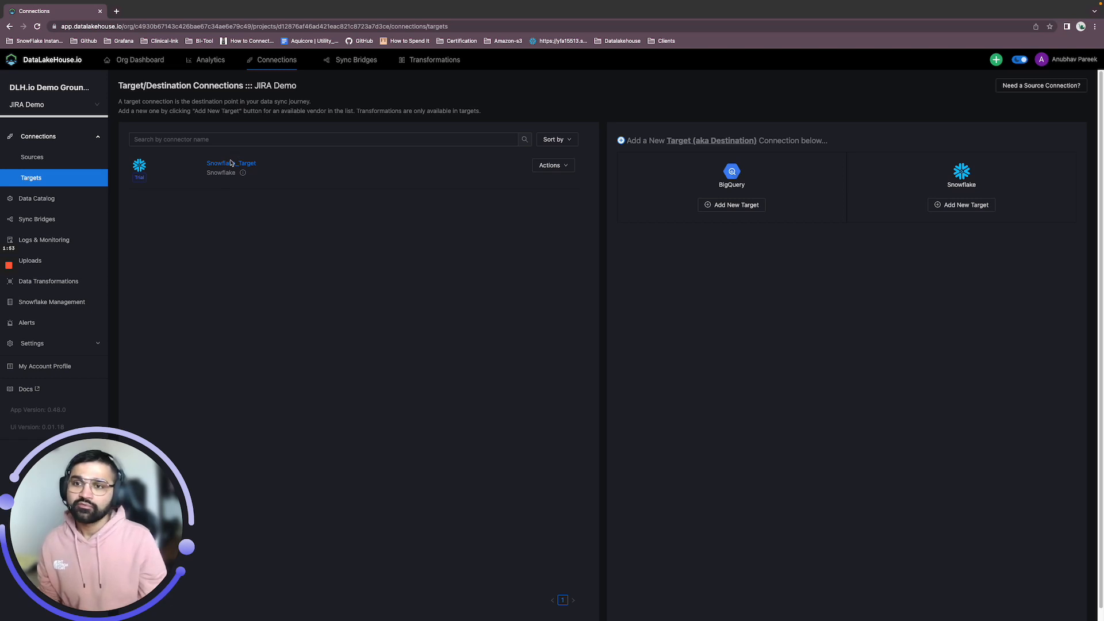
click(227, 166)
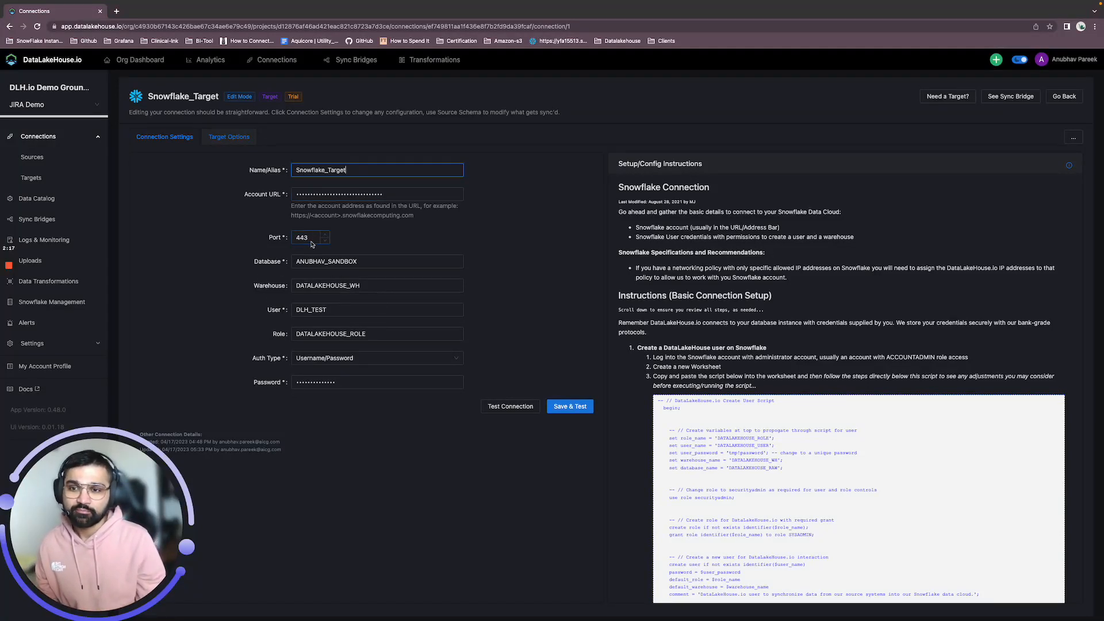
click(361, 262)
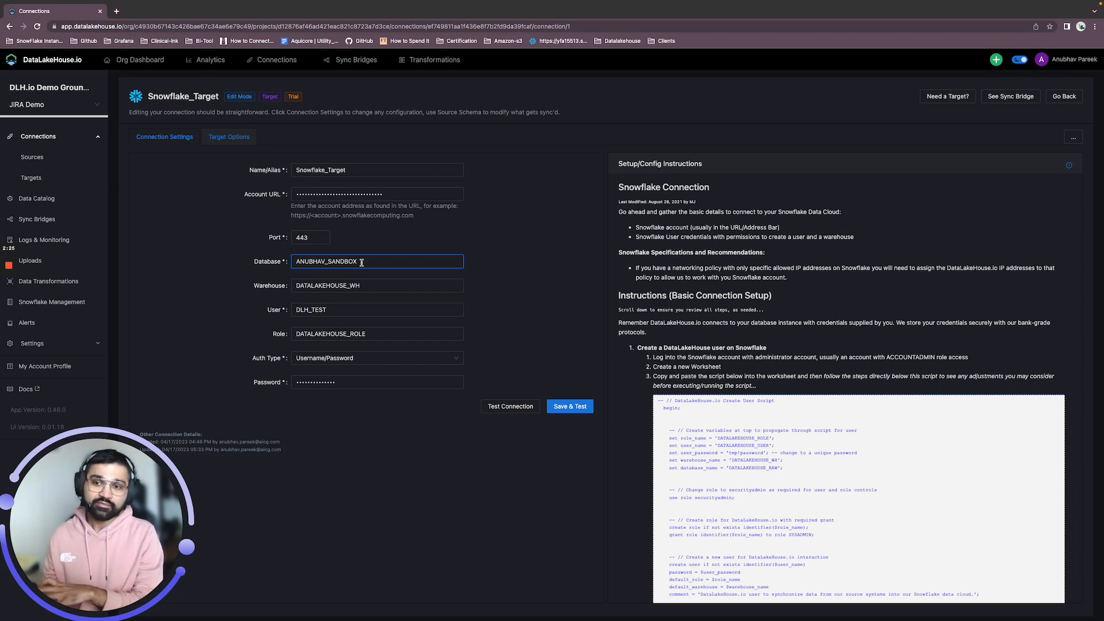
click(360, 286)
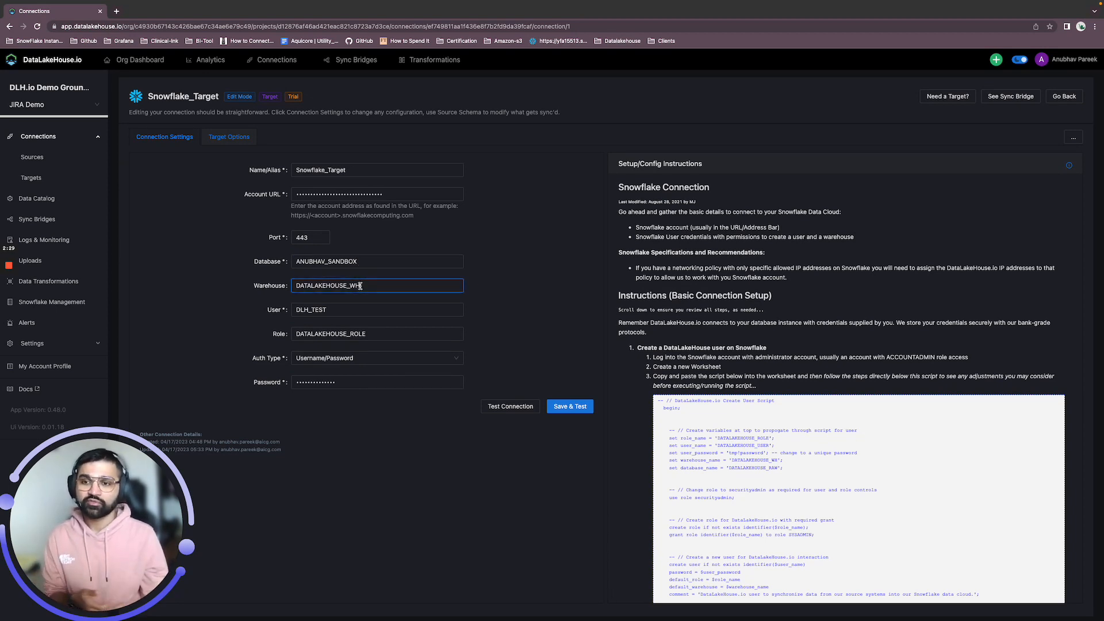
drag(329, 311, 292, 309)
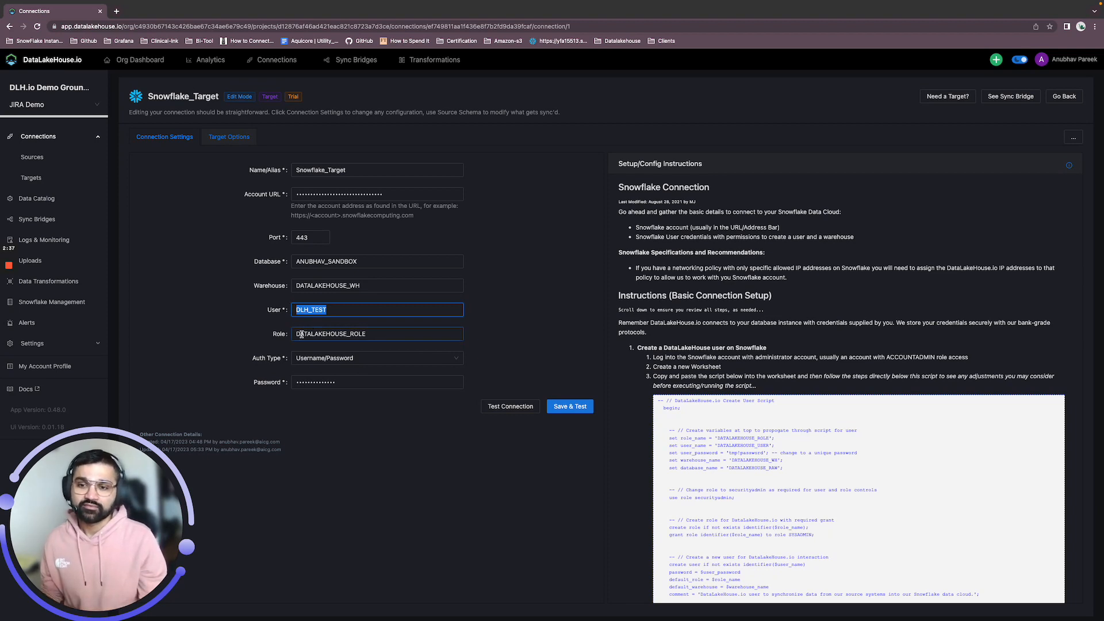
drag(300, 335, 371, 337)
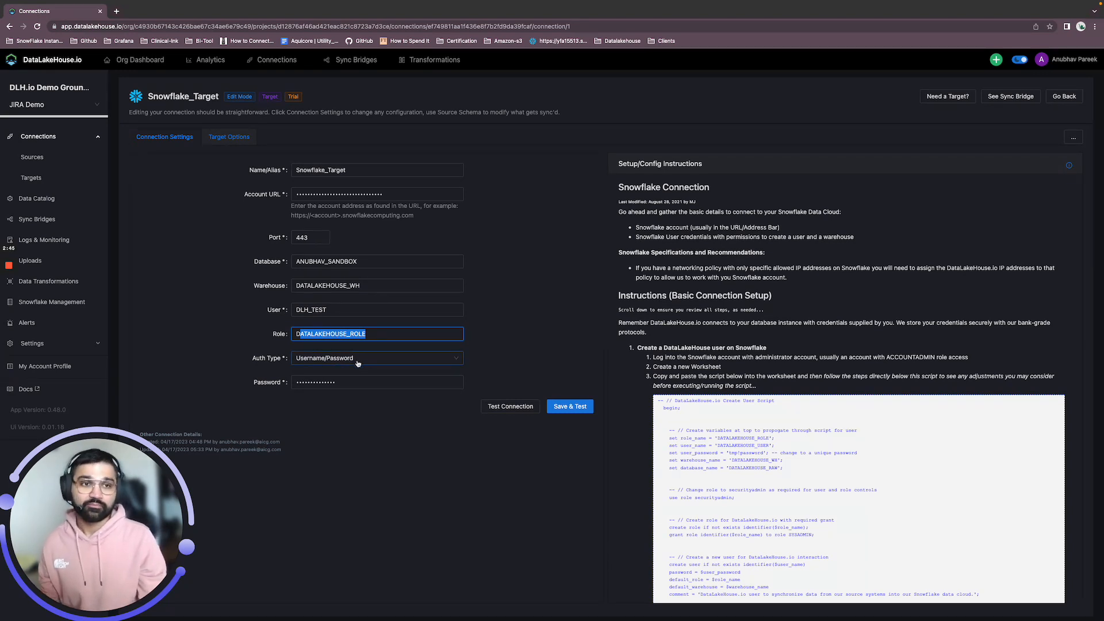
click(570, 406)
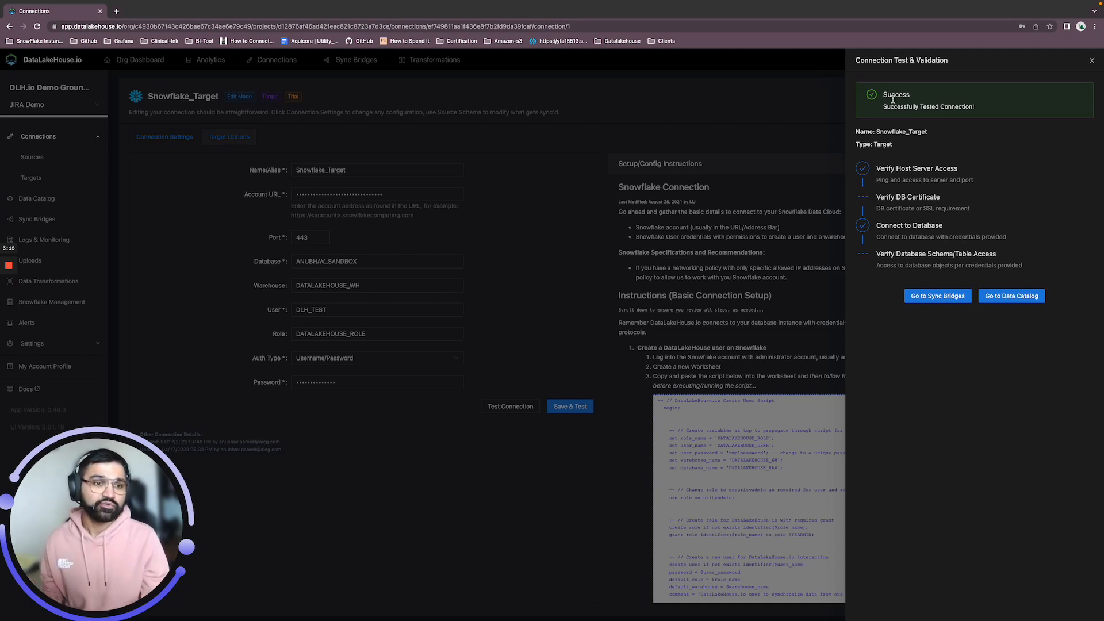
Start a new sync bridge and name it JIRA_SYNC_BRIDGE
click(927, 301)
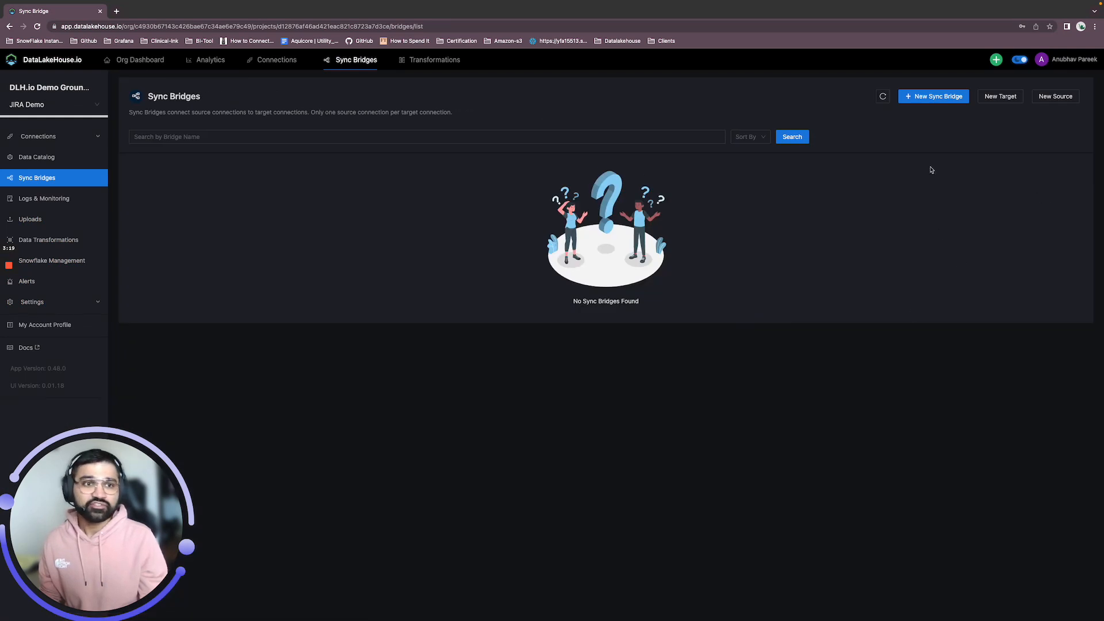
click(933, 96)
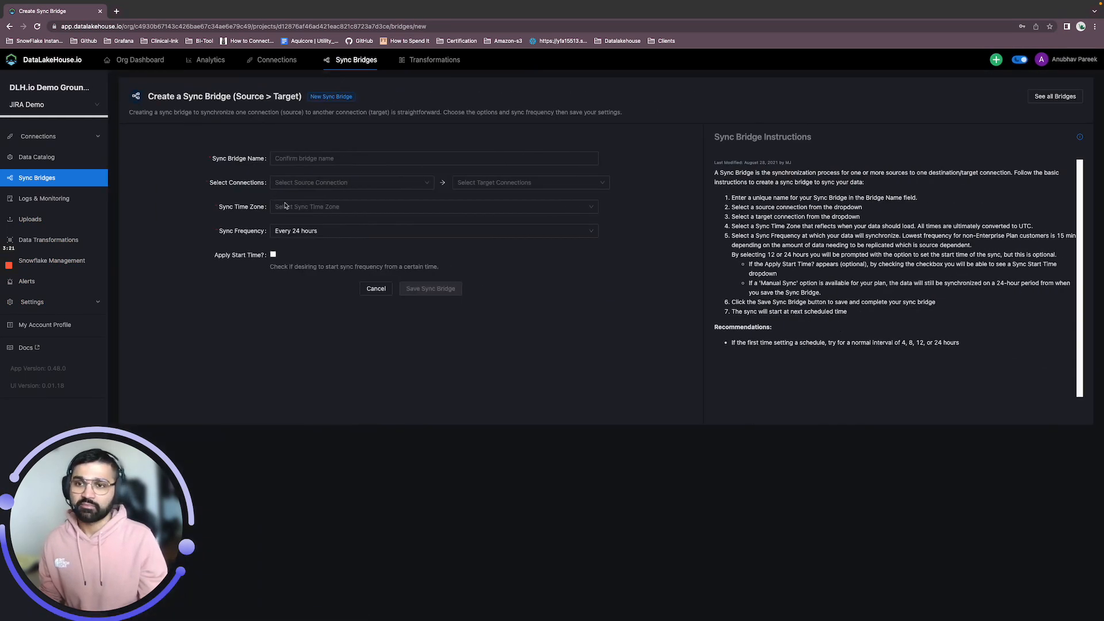
click(290, 157)
text(JIRA_)
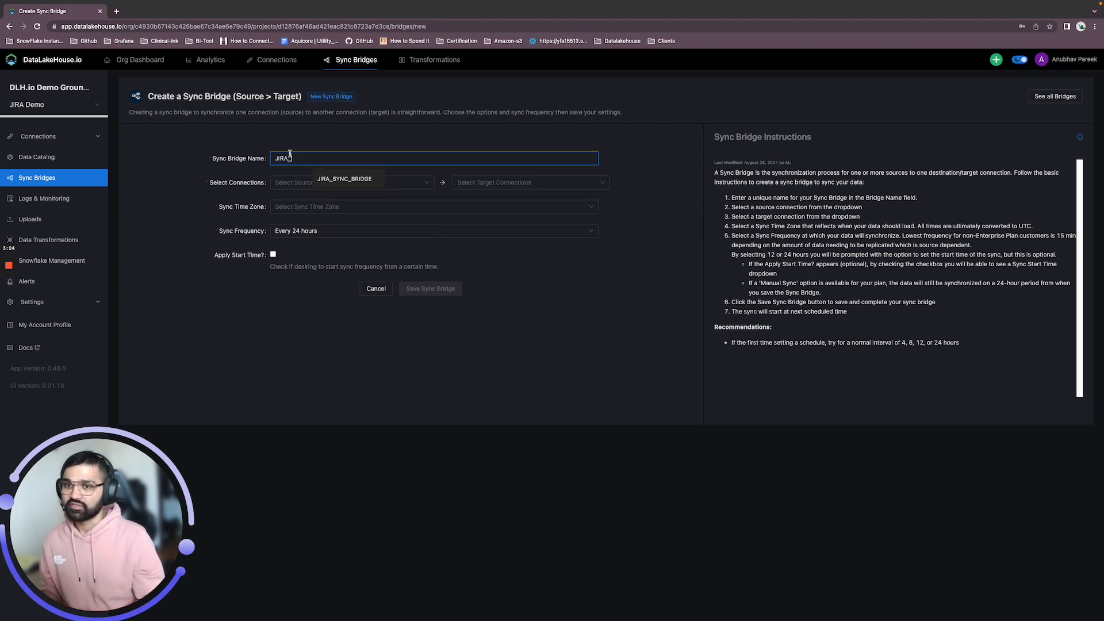
key(Down)
key(Return)
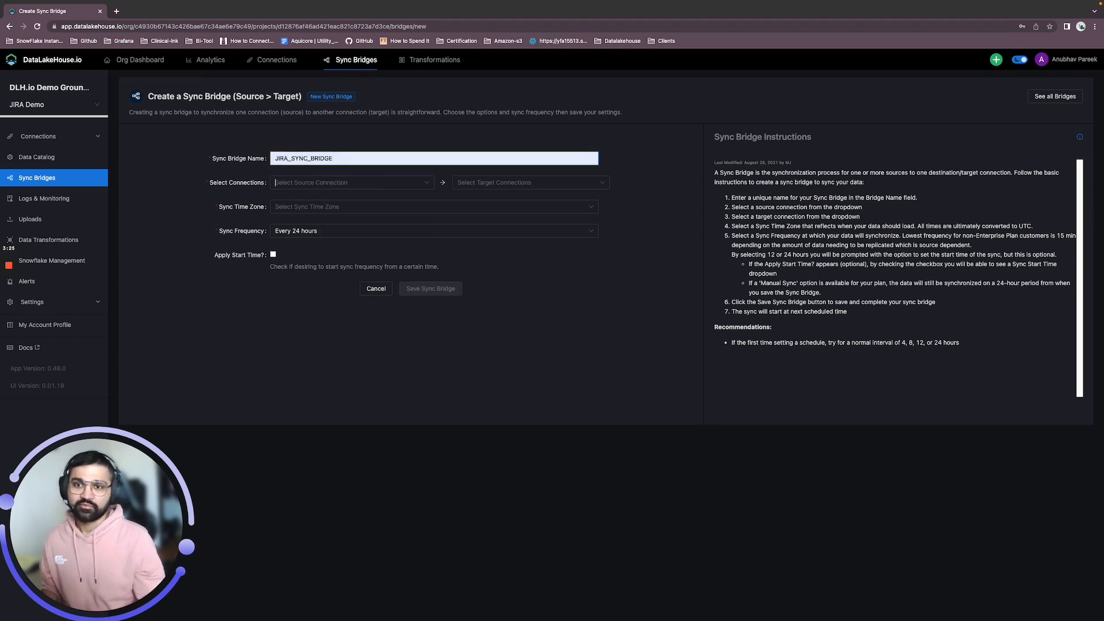
key(Tab)
Set the bridge's source connection to JIRA_SOURCE_TEST and its target connection to Snowflake_Target
click(297, 180)
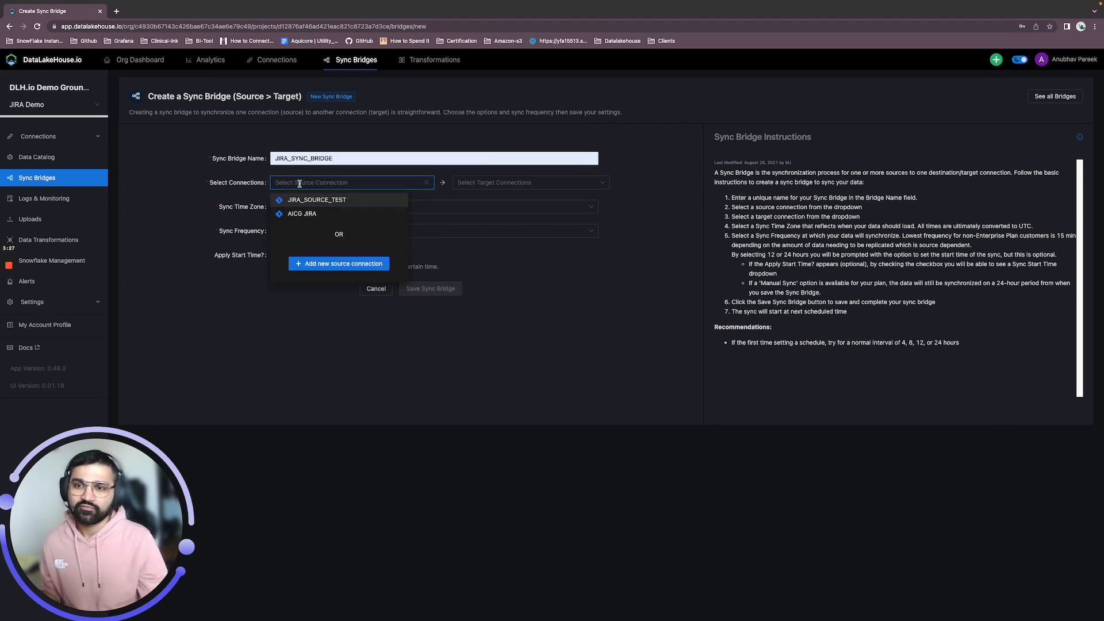
click(304, 200)
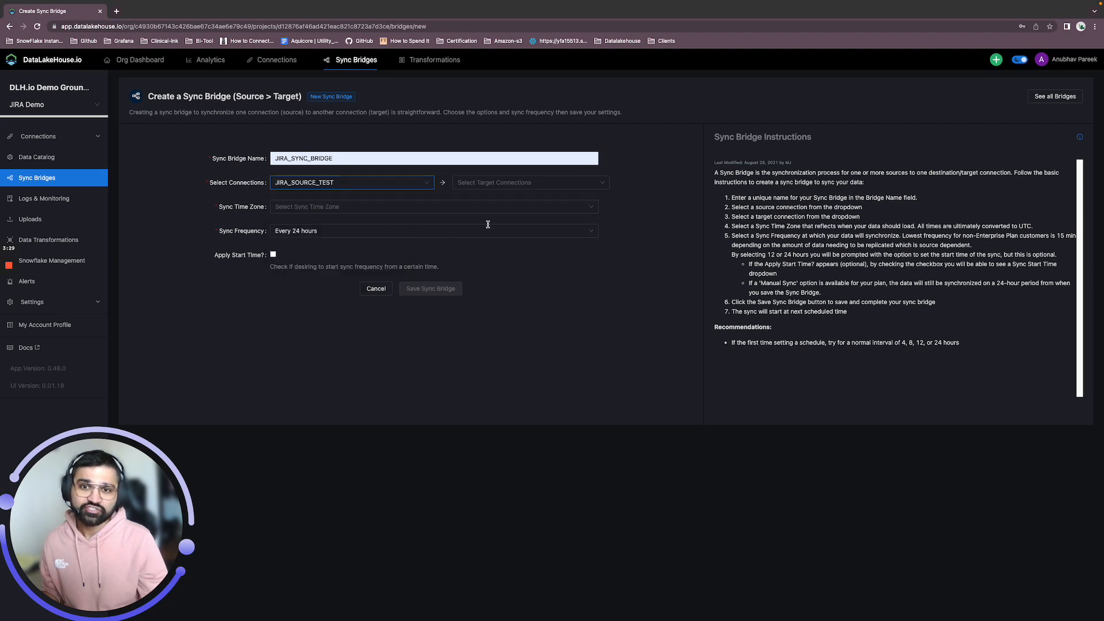
click(501, 184)
click(496, 200)
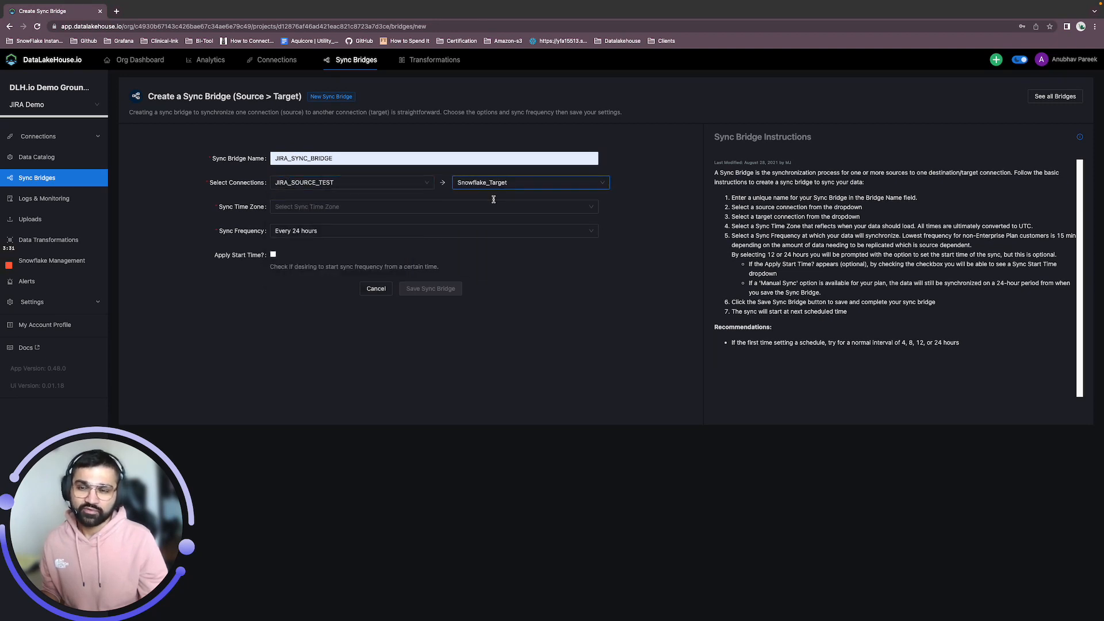
Set the bridge's sync time zone to UTC (GMT) and its frequency to every 2 hours, and save it
click(369, 208)
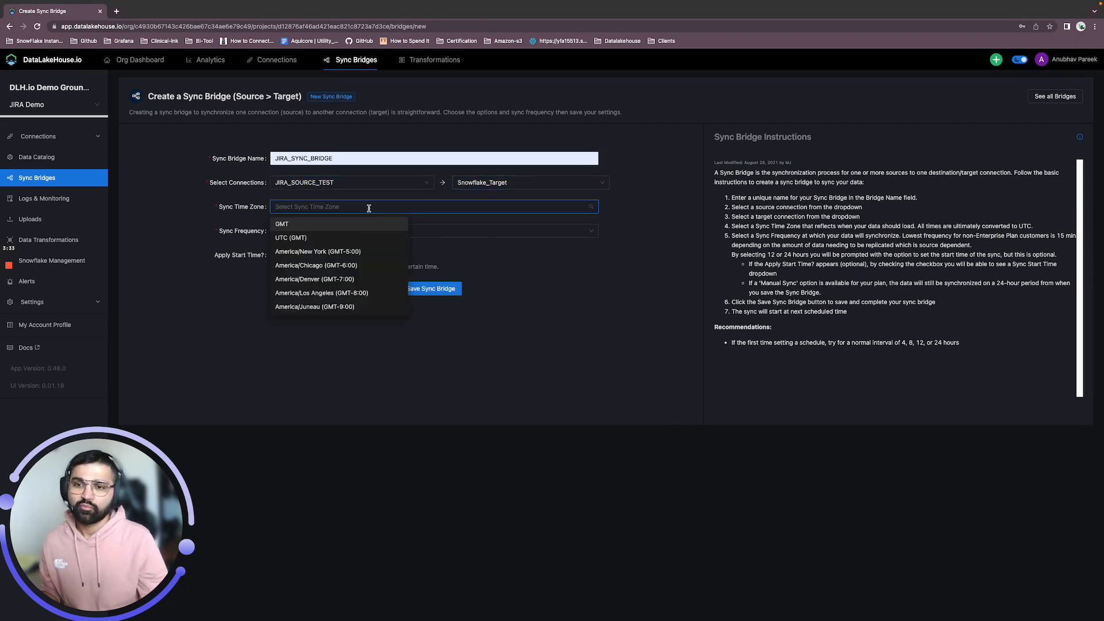
click(291, 238)
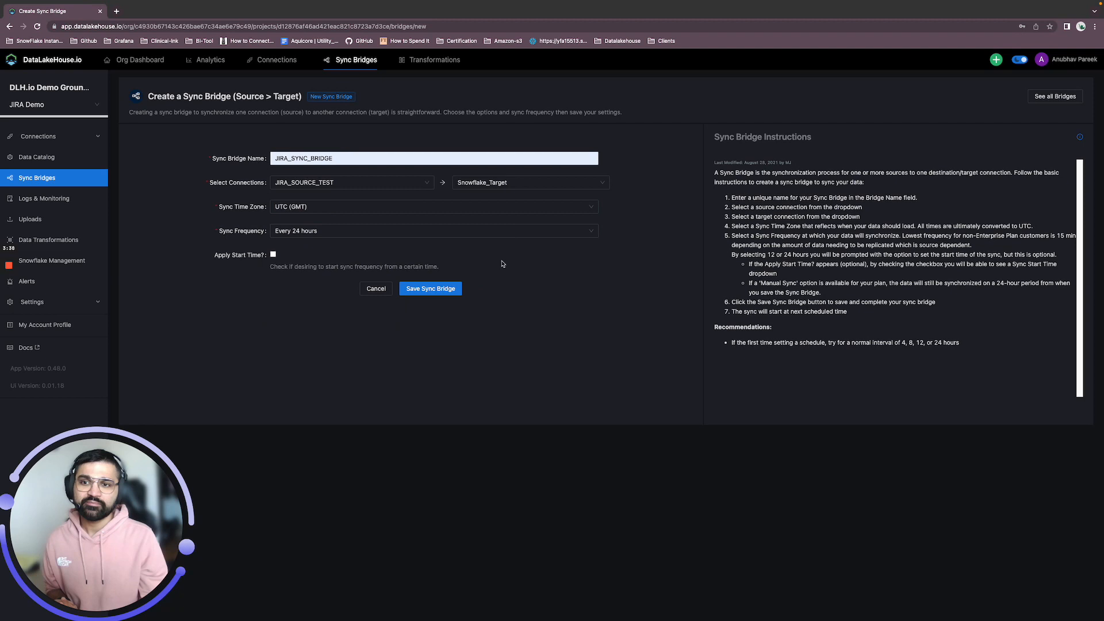
click(326, 231)
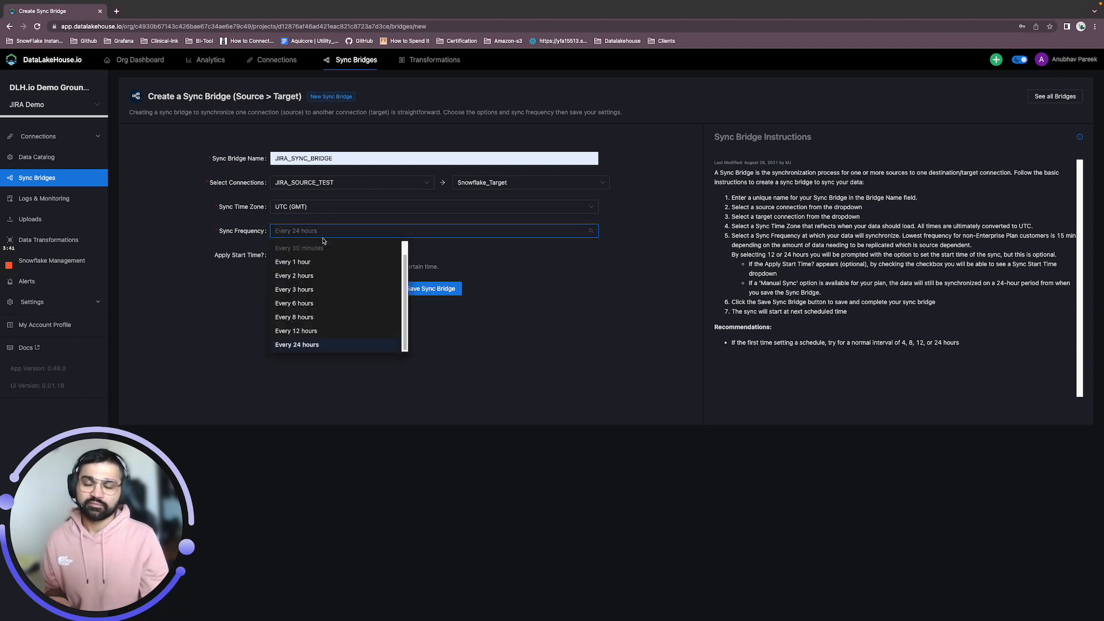
click(308, 276)
click(430, 255)
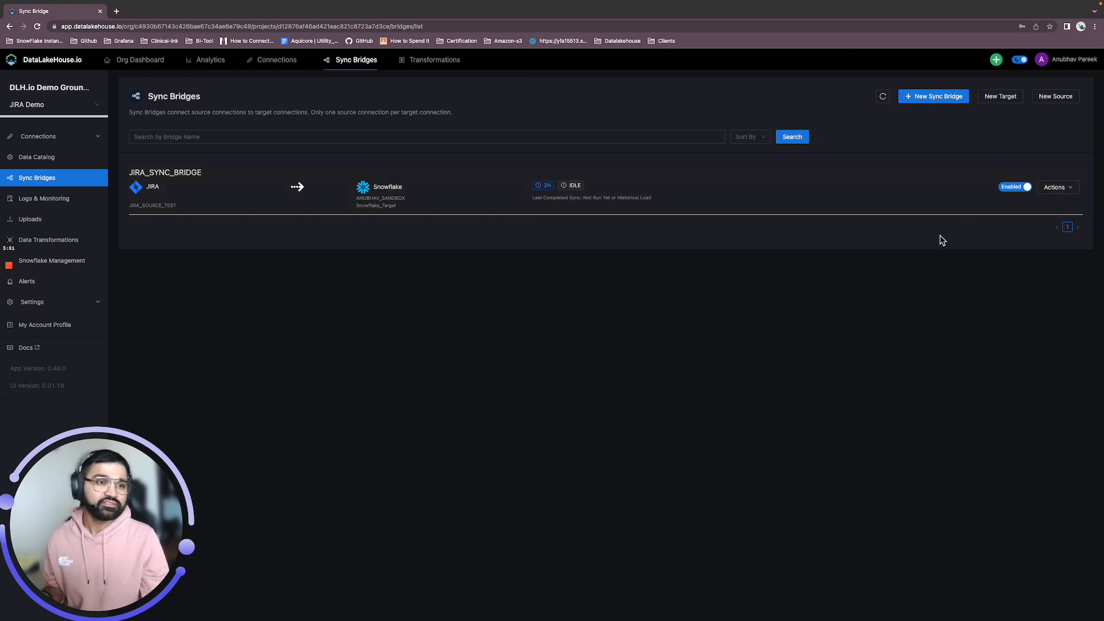
Run JIRA_SYNC_BRIDGE immediately
click(1055, 188)
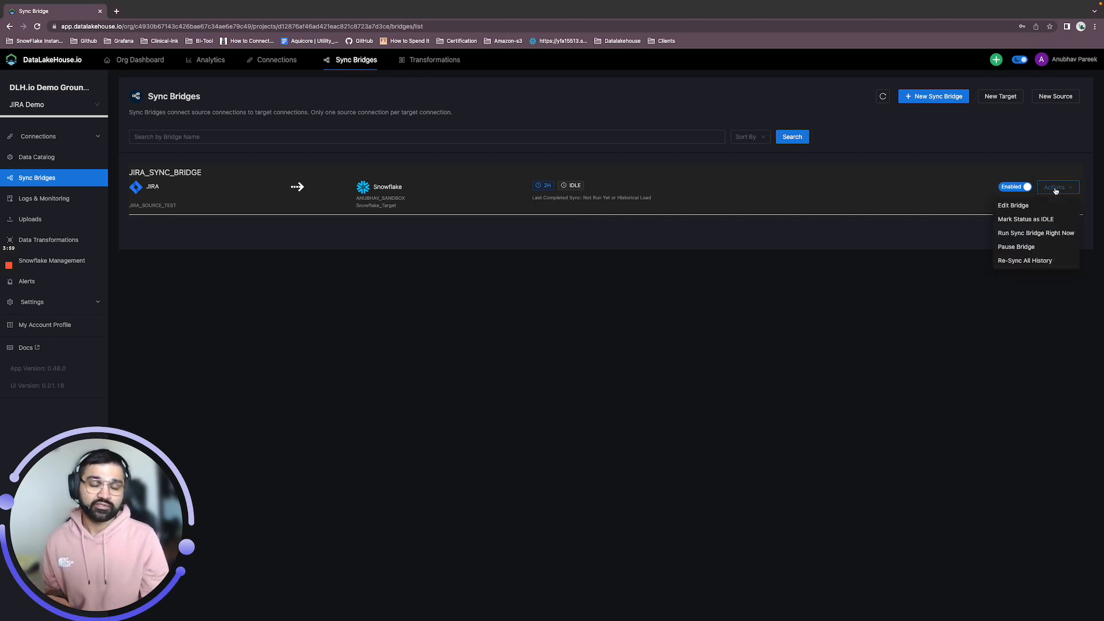
click(1010, 235)
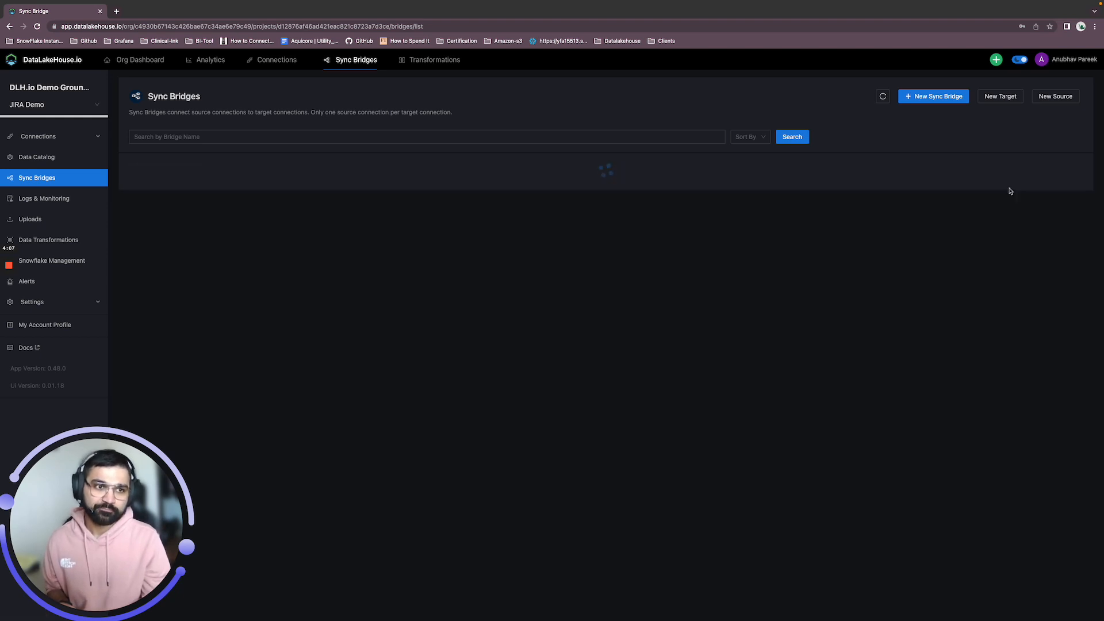